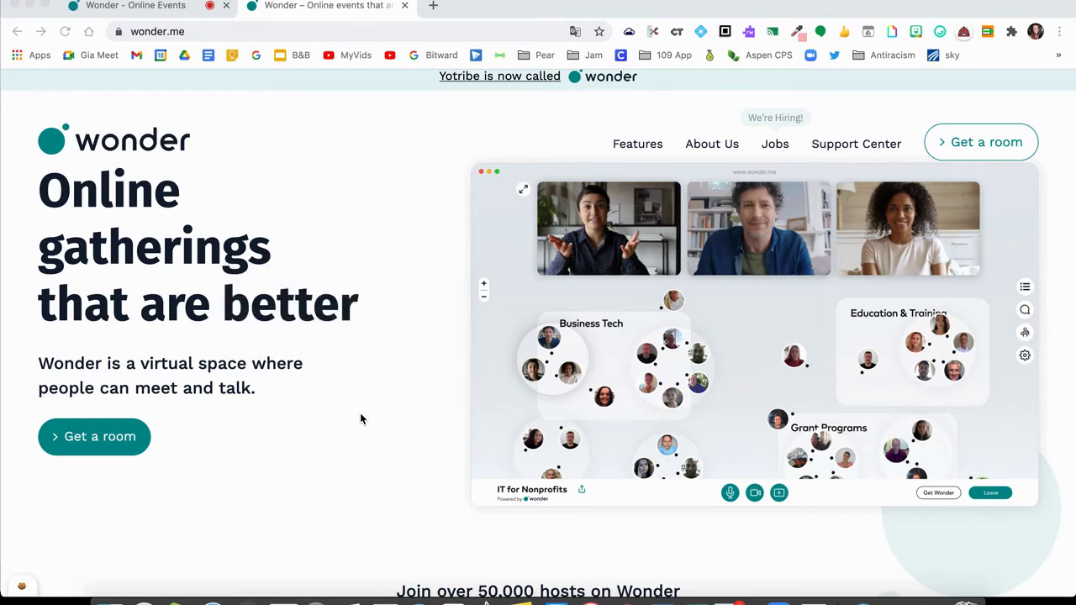
Switch to the IDEAcon IDEA Exchange room tab to view the Wonder room.
click(124, 8)
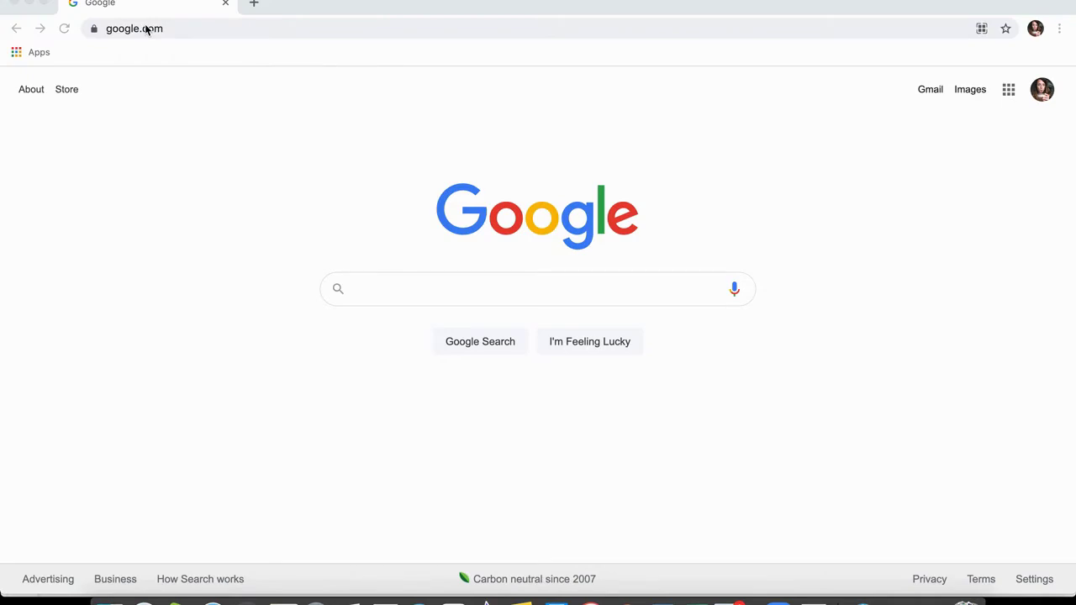
Replace the address with bit.ly/13wonderfuldays and load it.
click(144, 29)
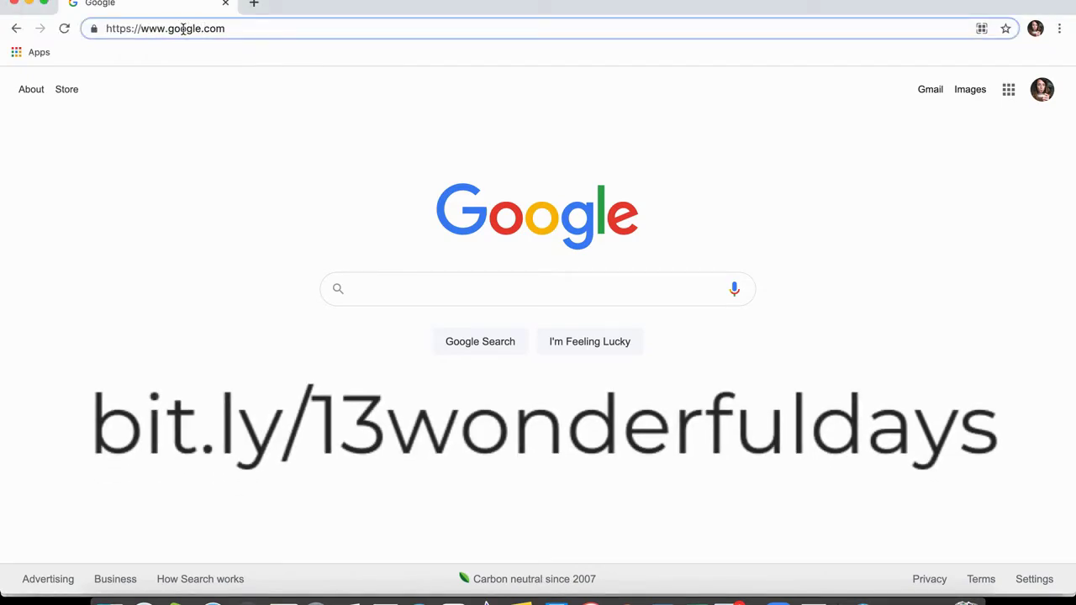
triple_click(182, 29)
text(bit)
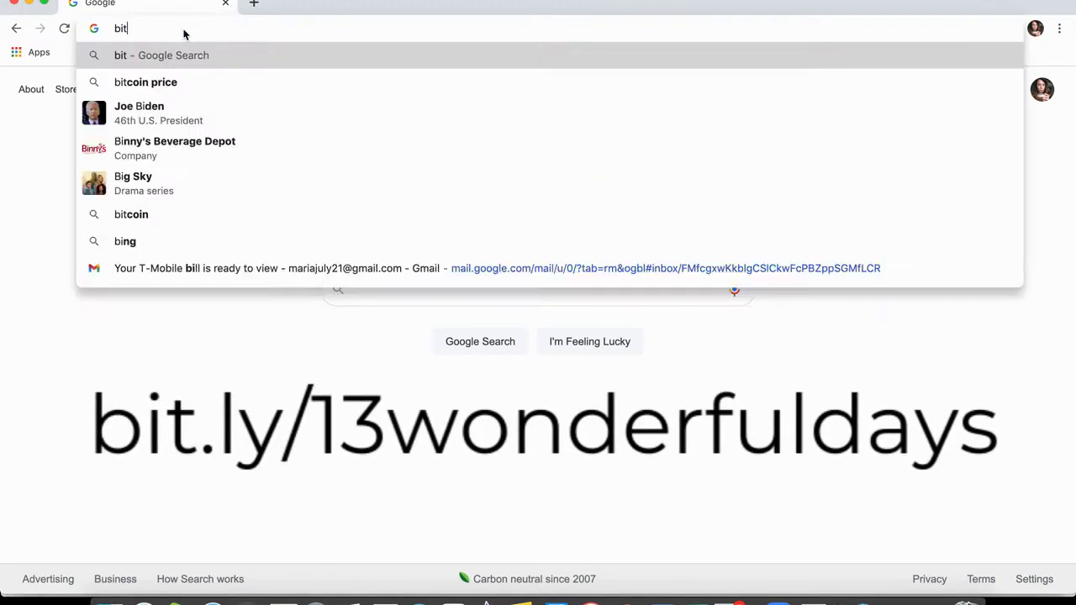
text(.ly/)
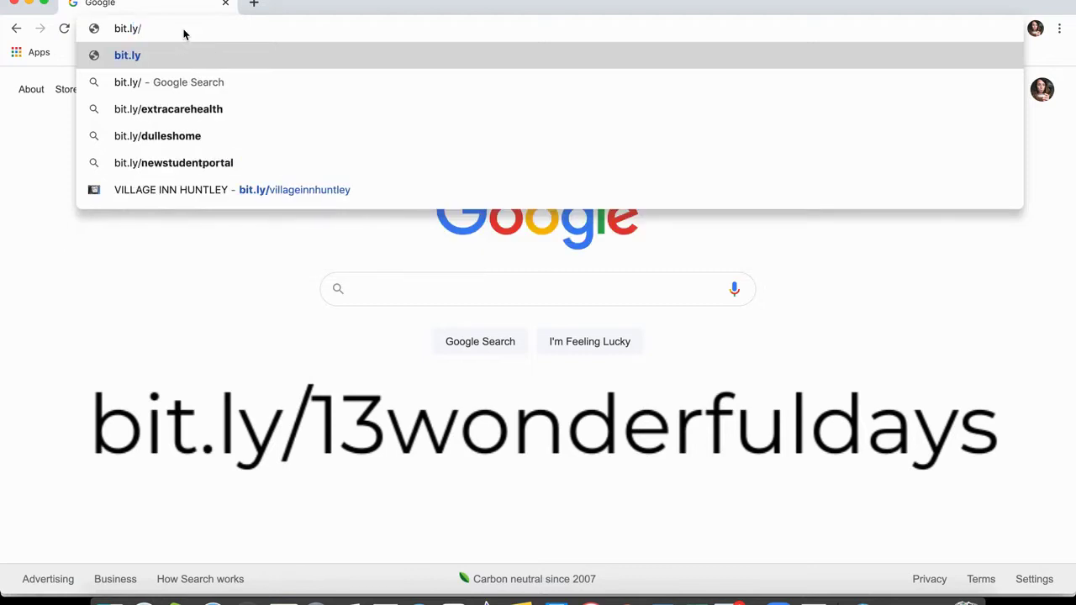
text(1)
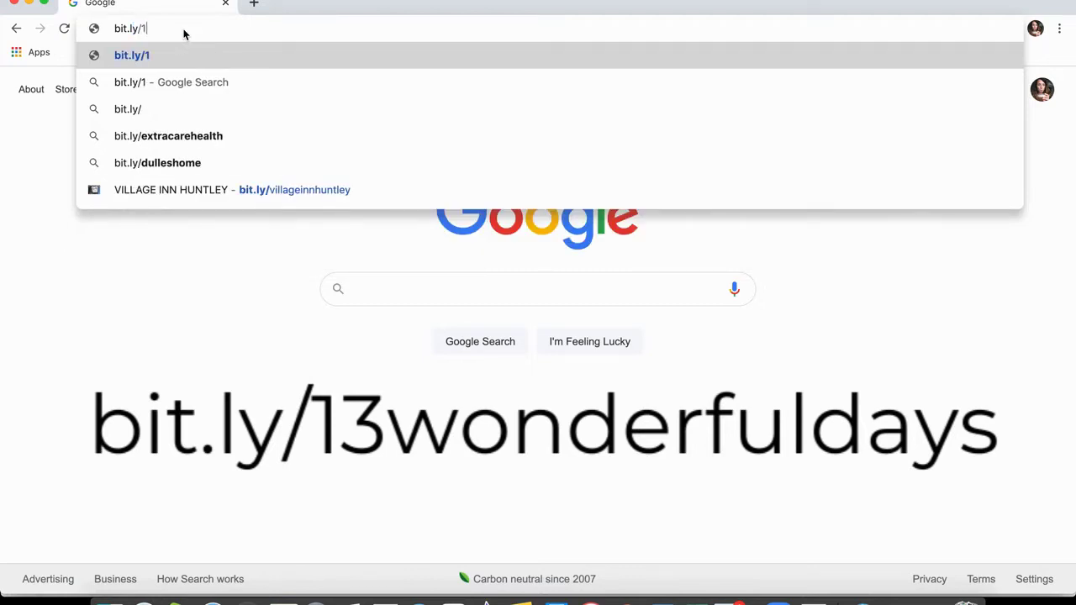
text(3wonderfuldays)
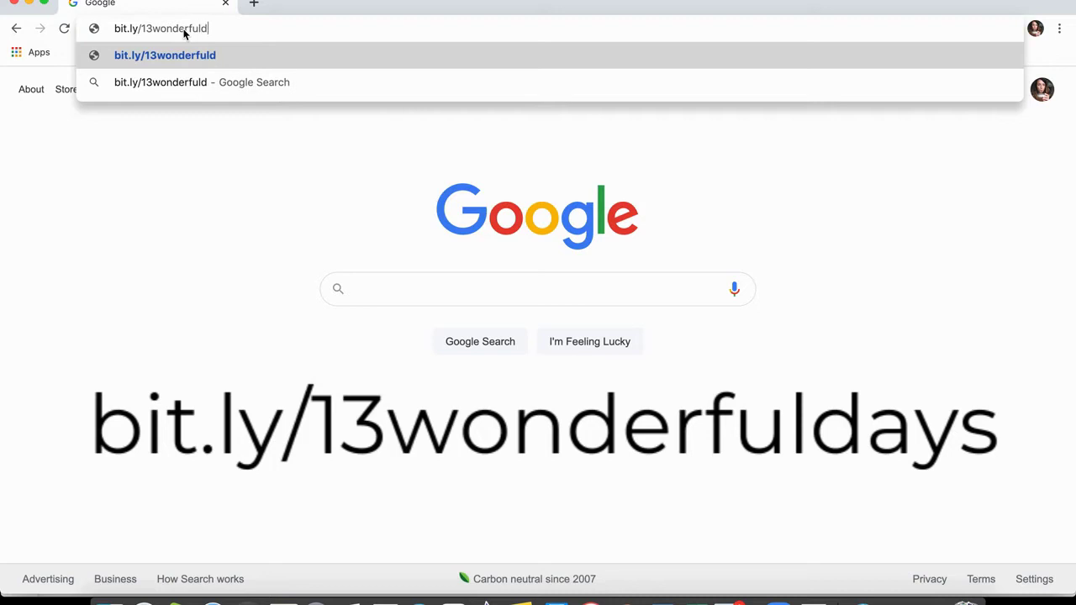
key(Return)
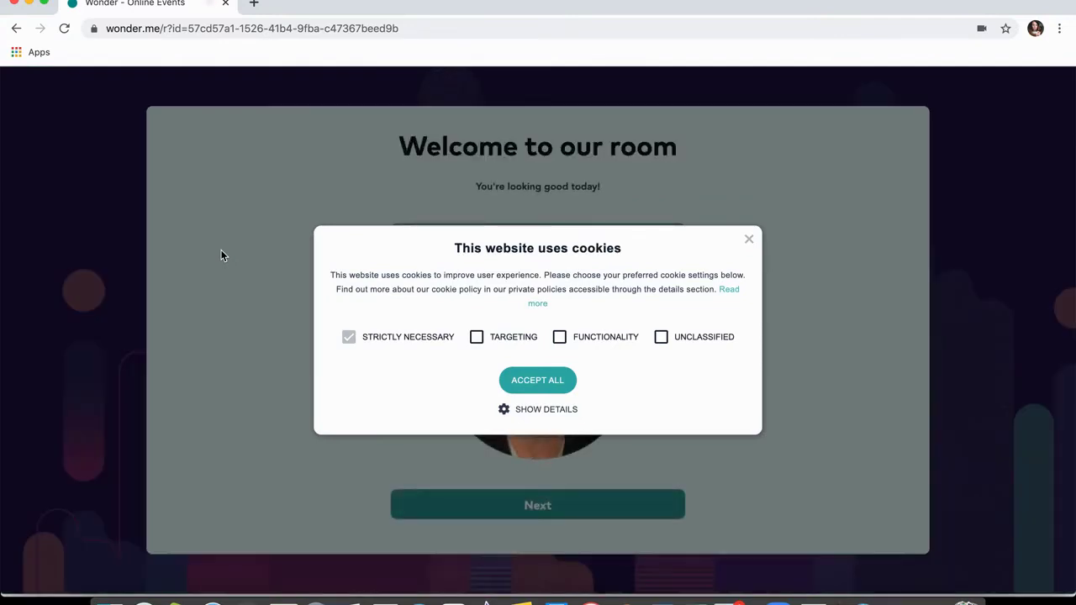
Accept all cookies and submit your saved display name.
click(552, 384)
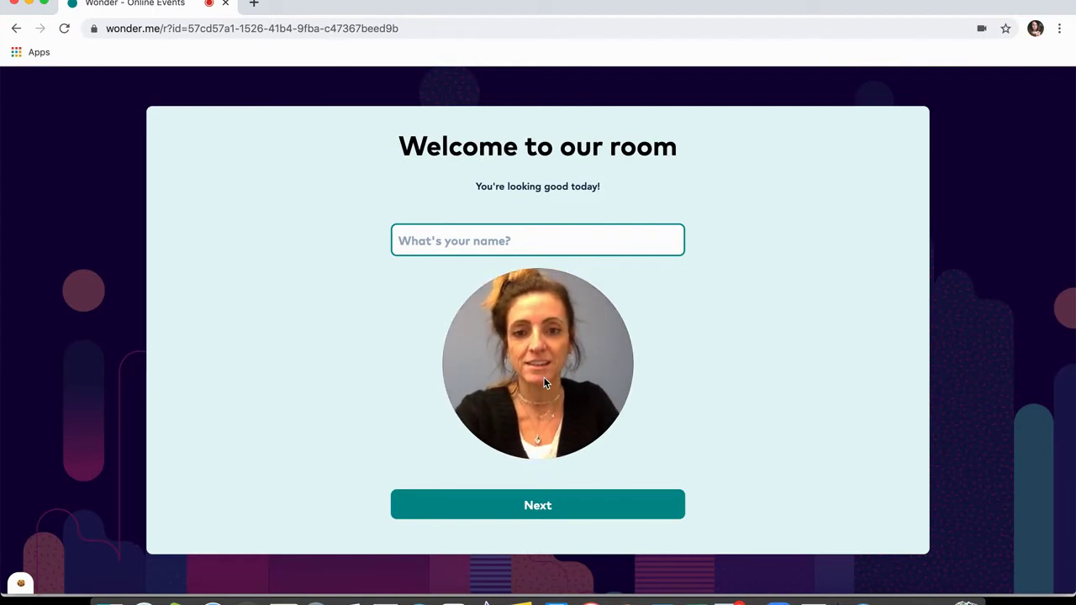
click(504, 242)
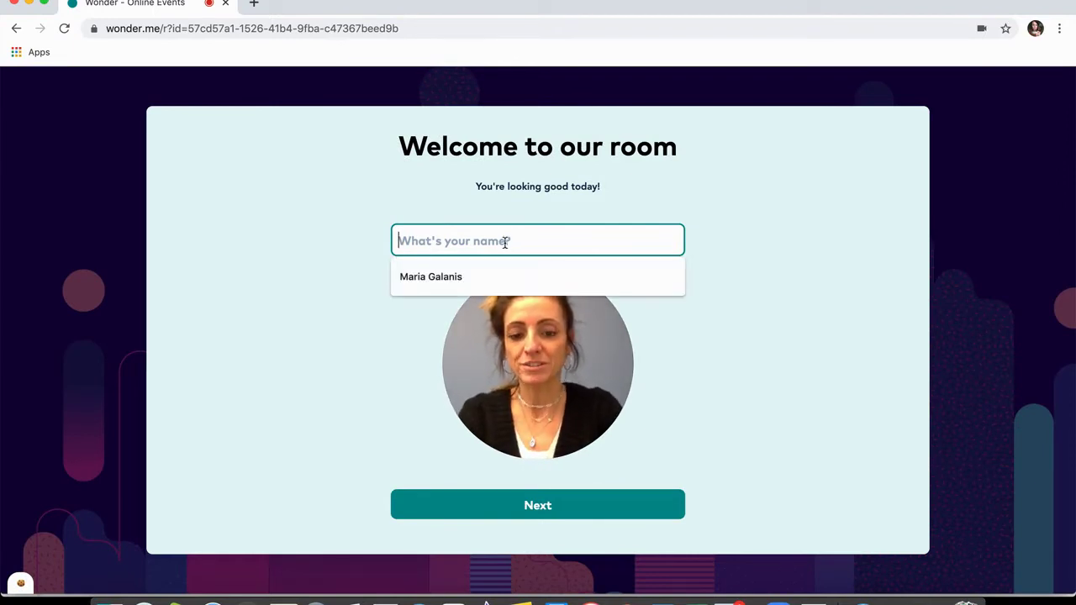
click(454, 276)
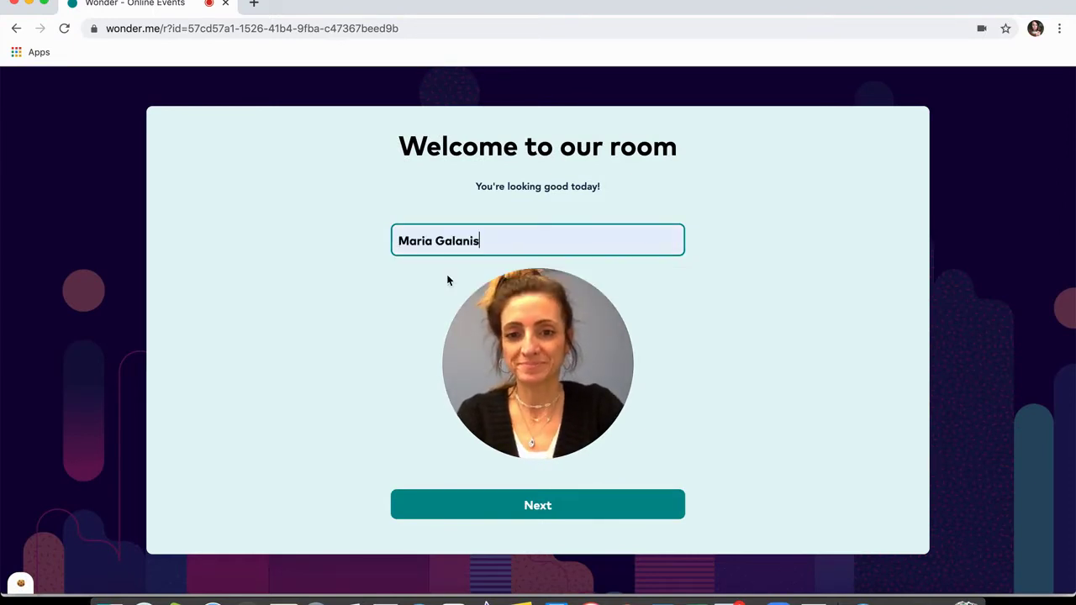
click(567, 508)
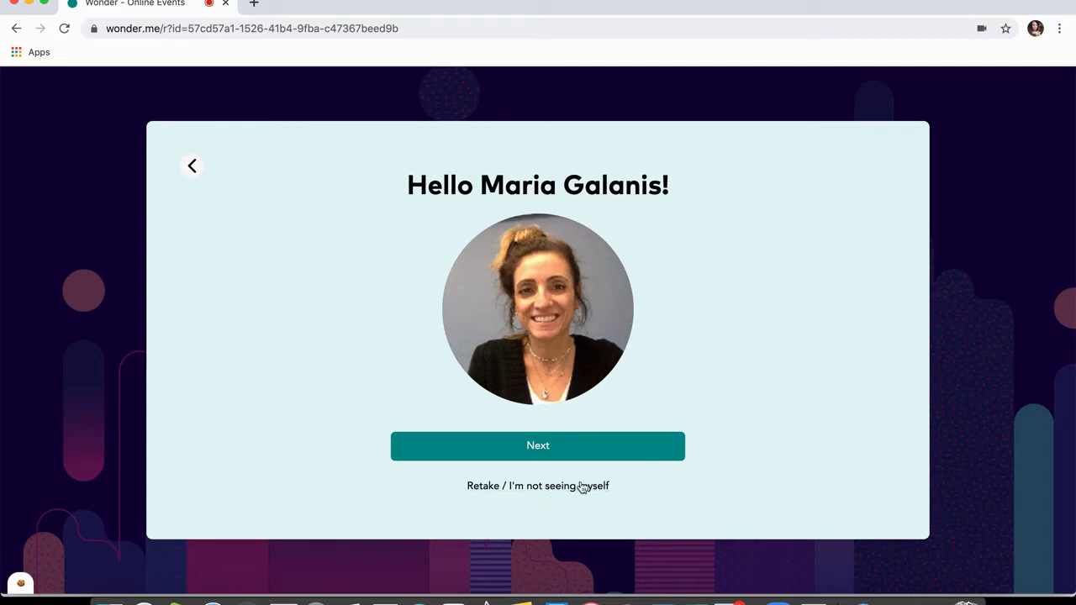
Confirm the camera preview, test sound and microphone to enter the room.
click(547, 453)
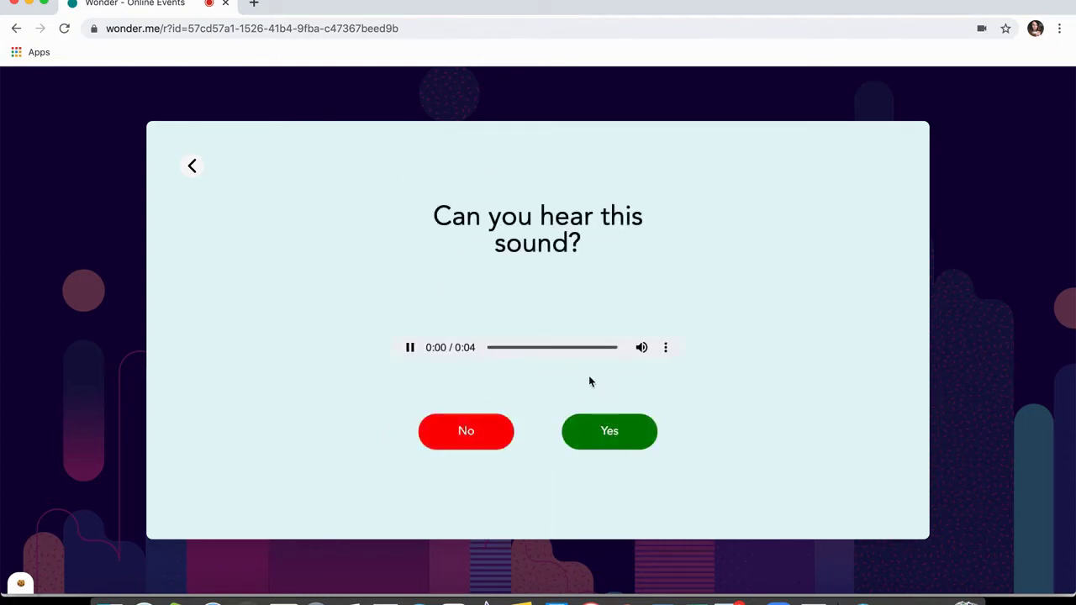
click(618, 438)
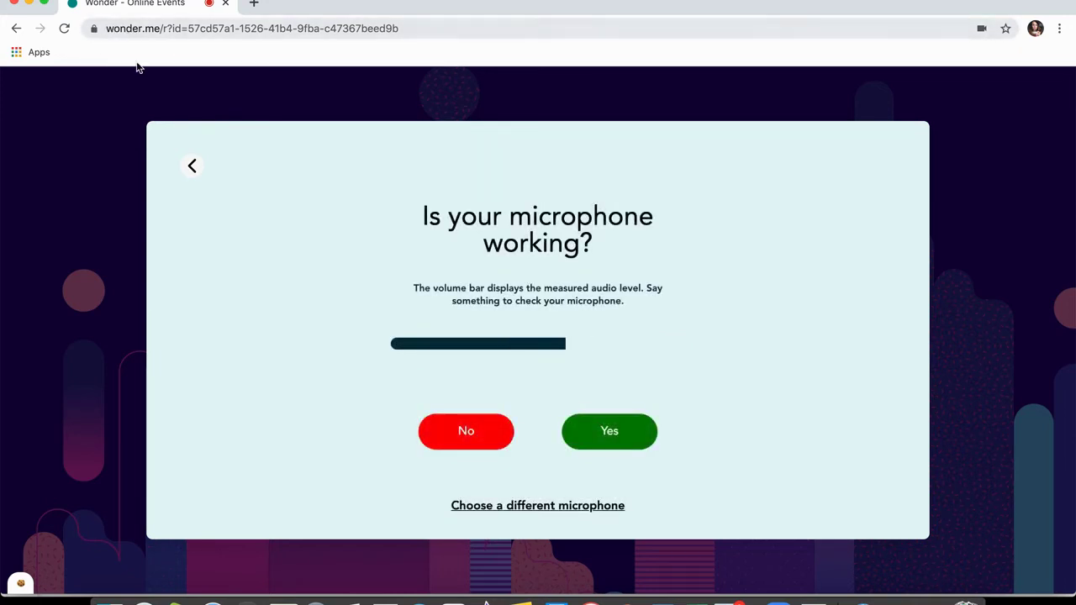
click(620, 435)
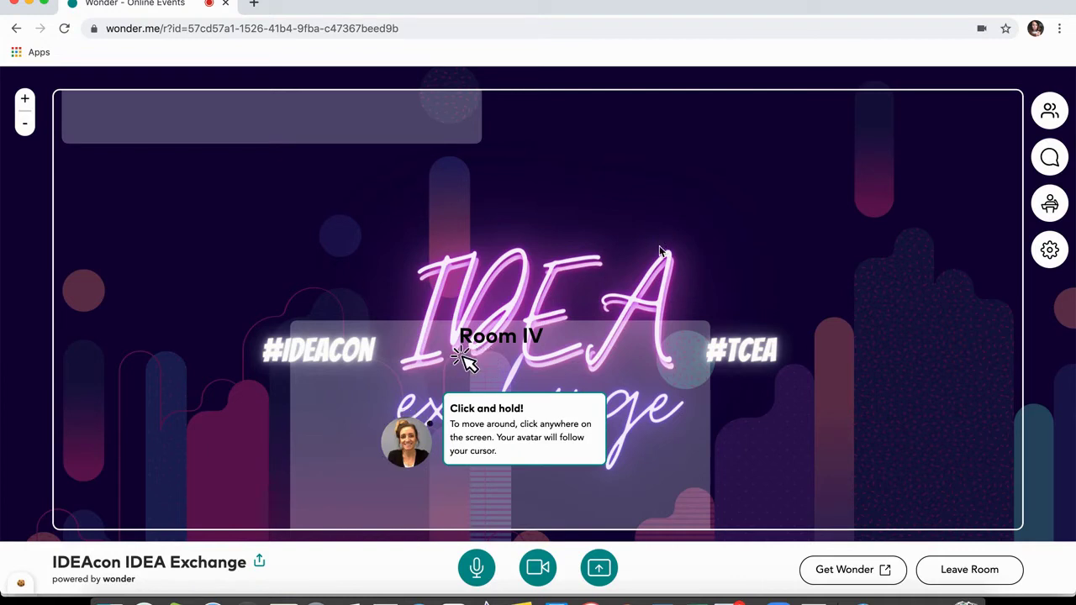
Hold and drag on the room map so your avatar moves toward the other rooms.
drag(660, 253, 635, 311)
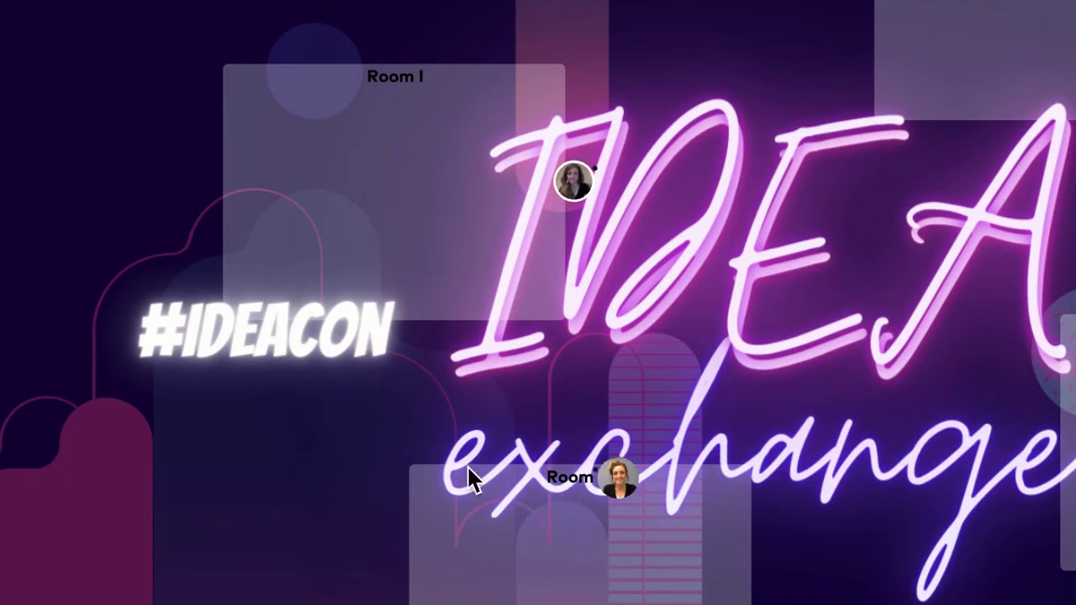
Walk your avatar out of Room IV, past the #IDEACON sign, to beside Room I.
click(433, 462)
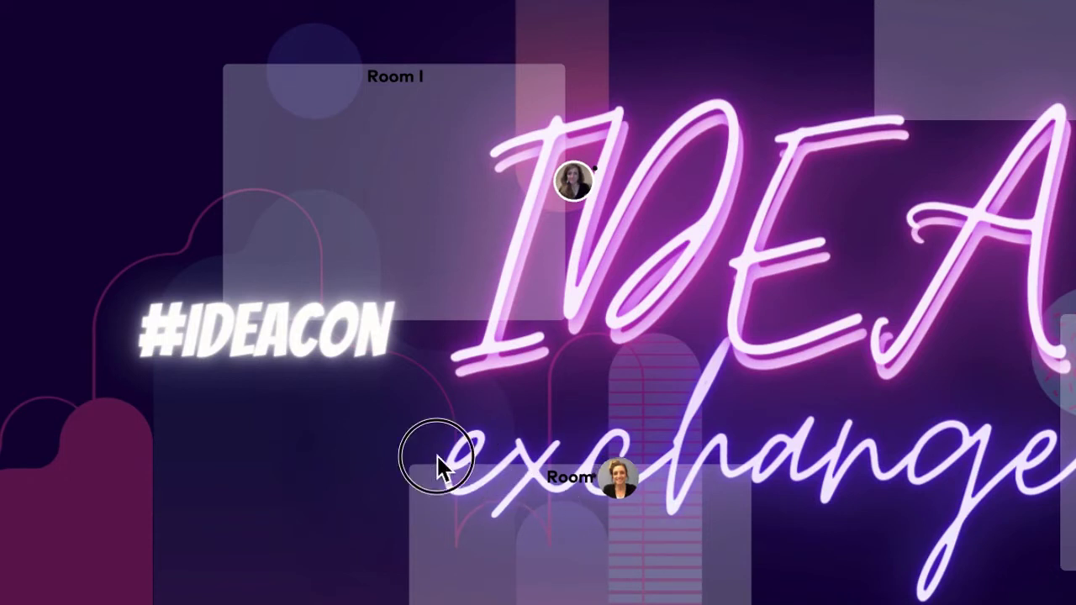
click(349, 361)
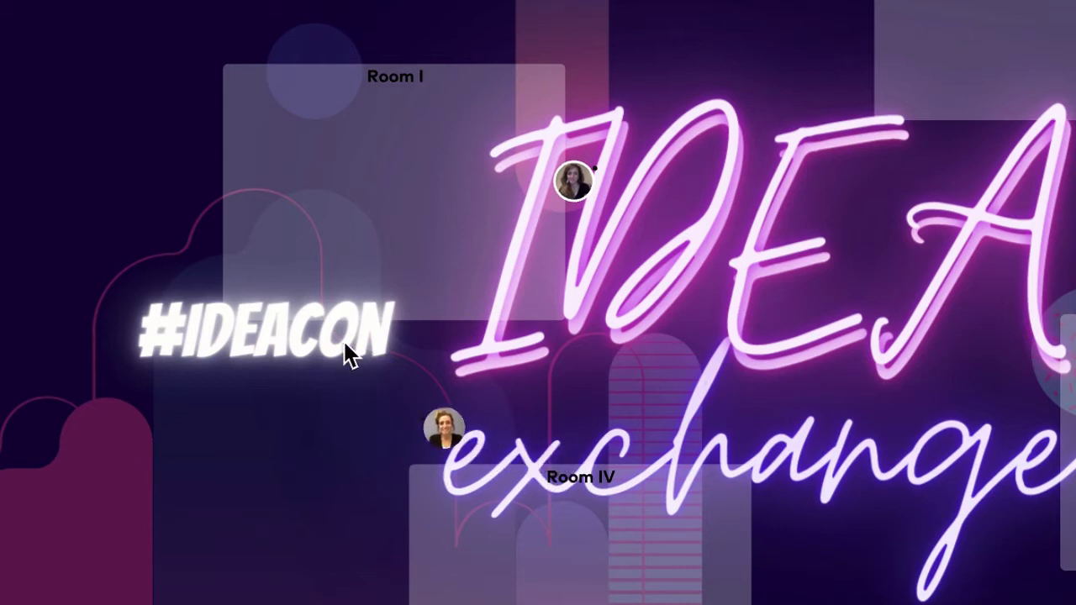
click(303, 229)
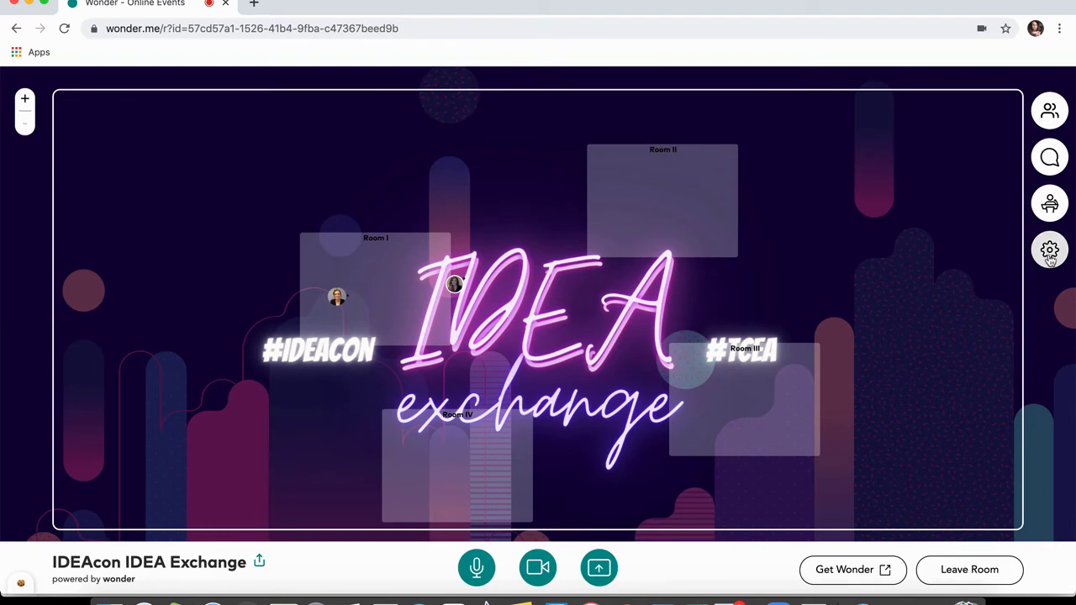
click(1049, 115)
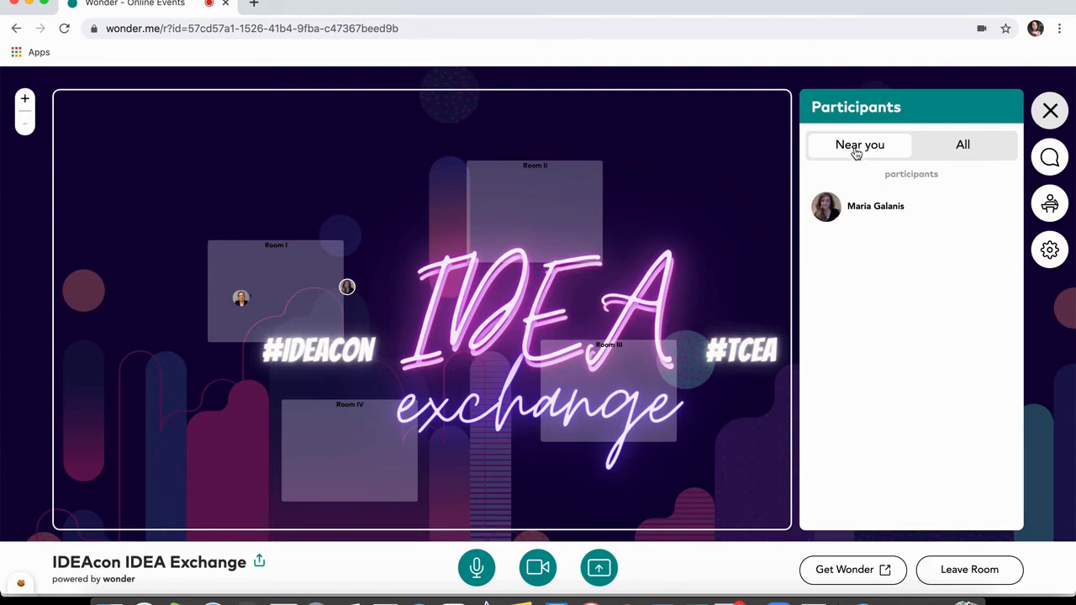
click(962, 151)
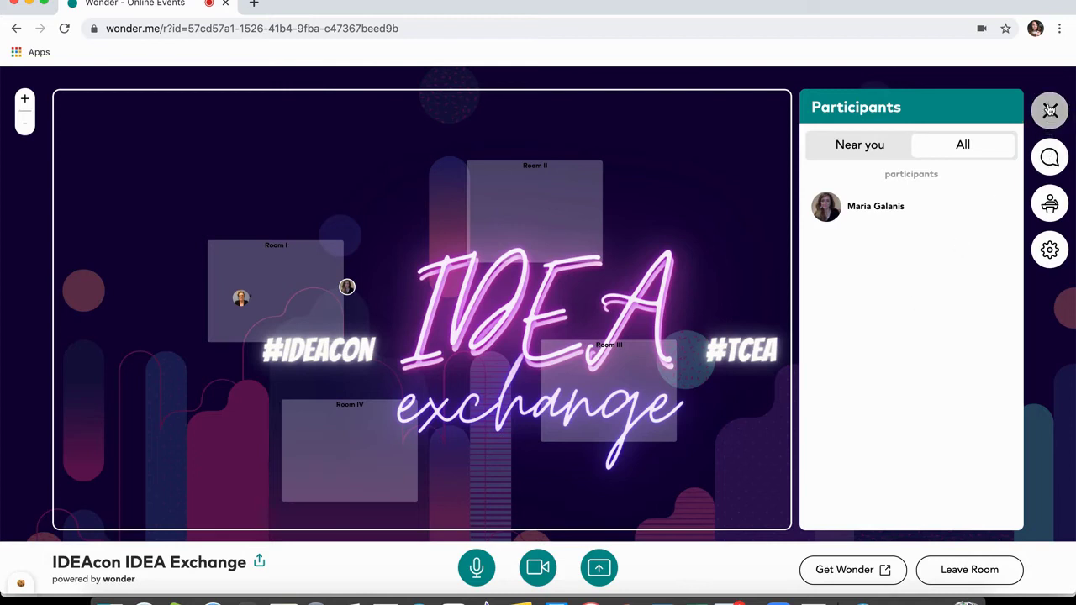
click(1050, 111)
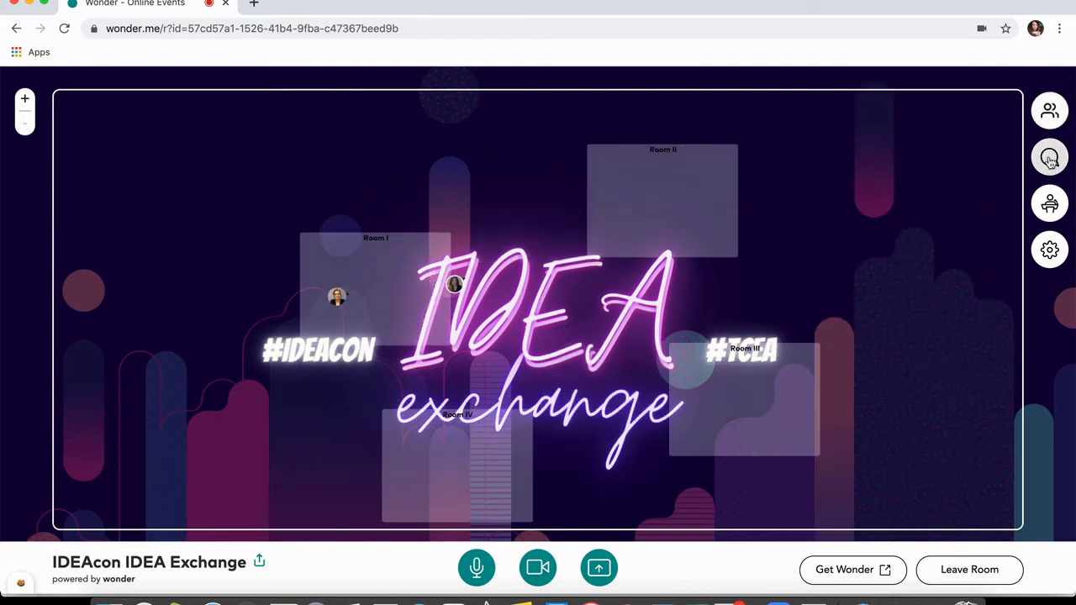
click(1051, 158)
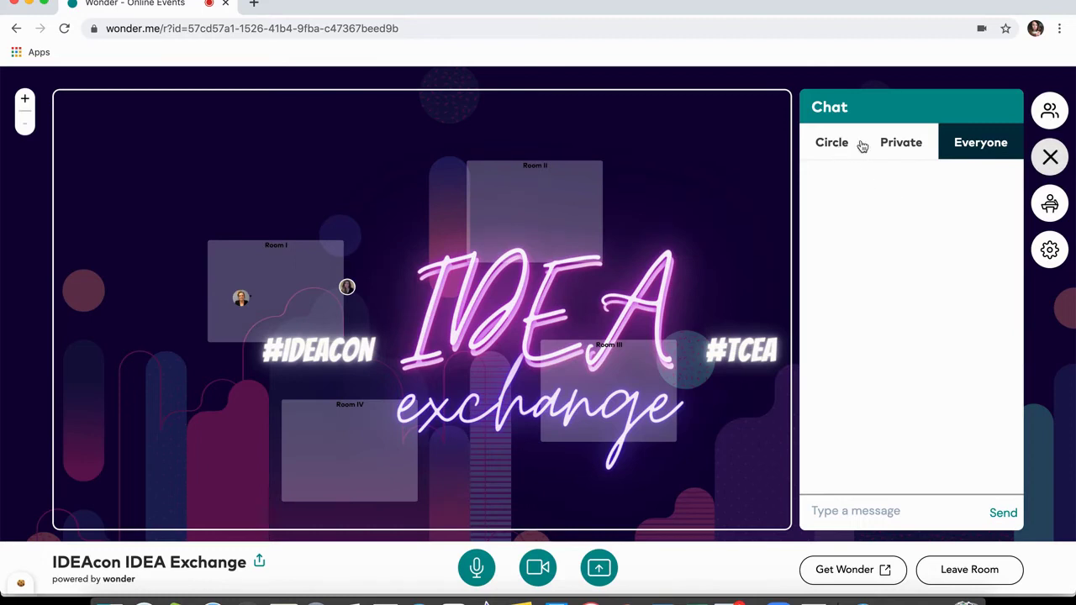
click(992, 147)
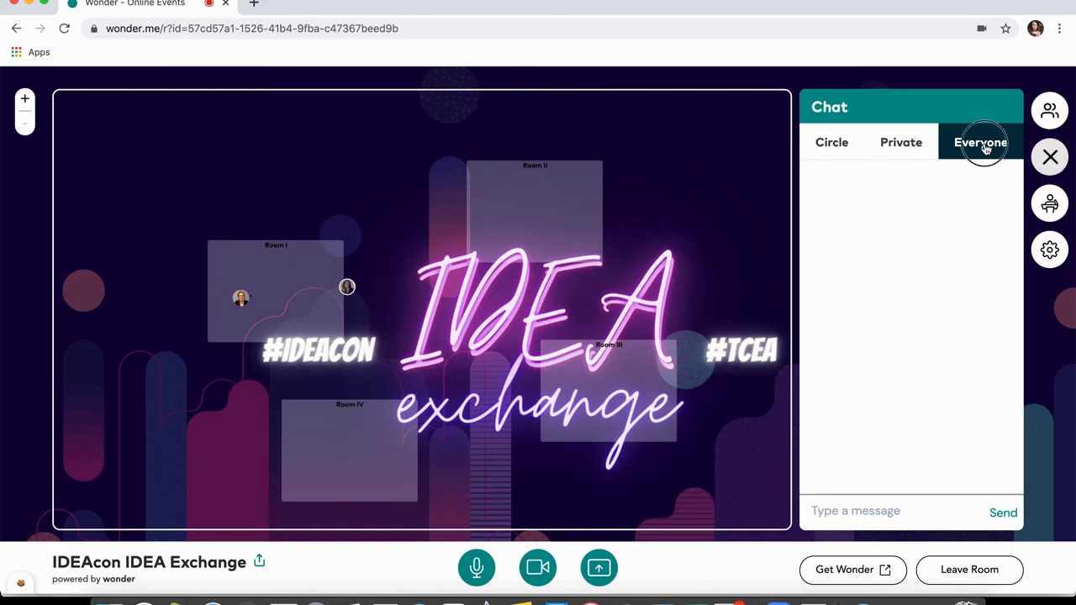
click(902, 147)
click(829, 144)
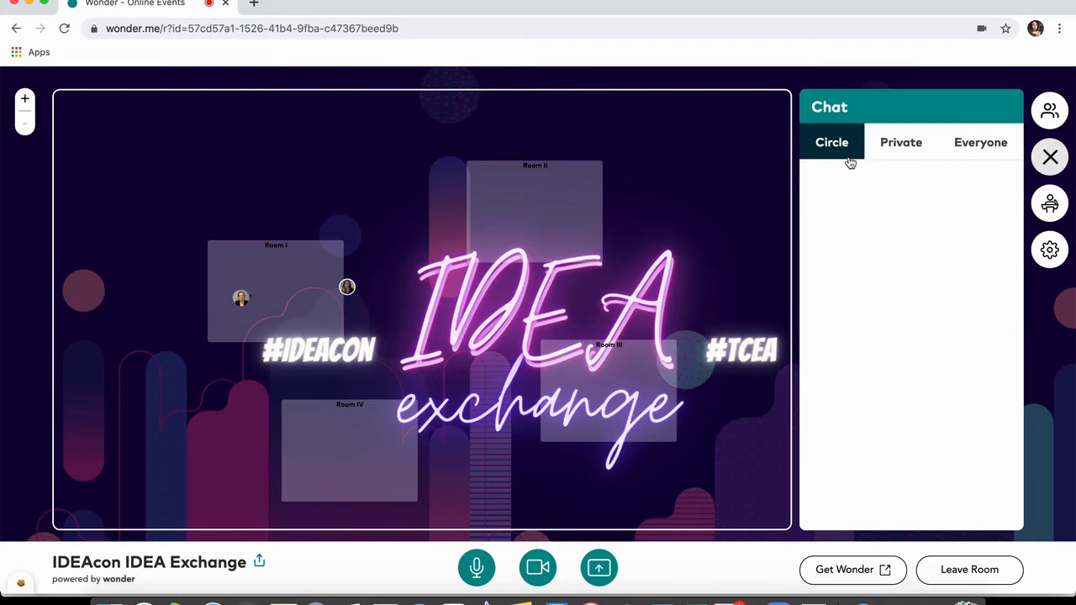
click(1050, 158)
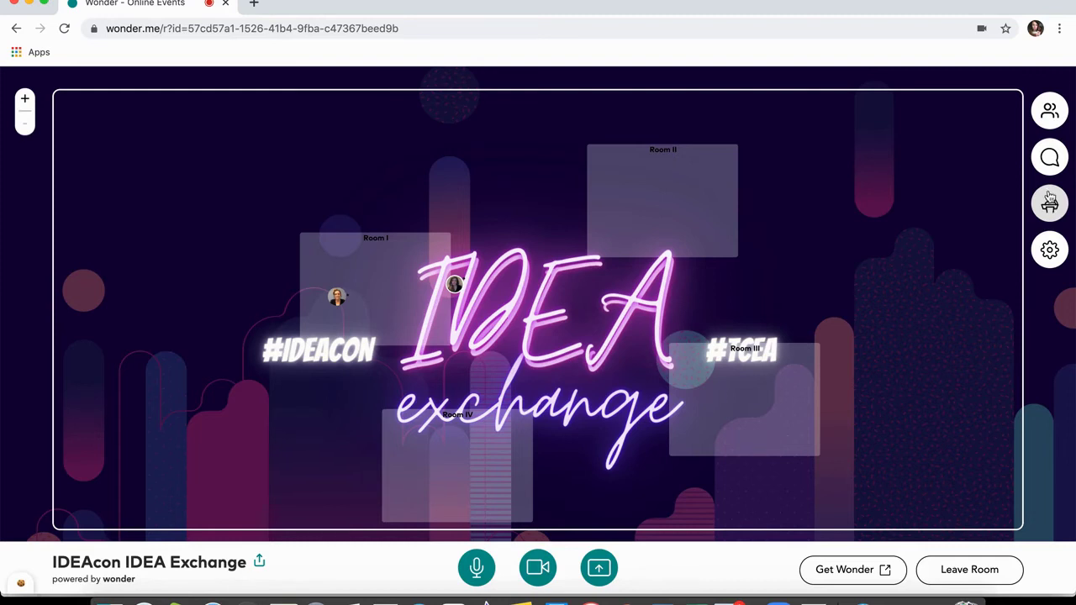
Look through Settings and the name/picture options, then close Settings unchanged.
click(1051, 252)
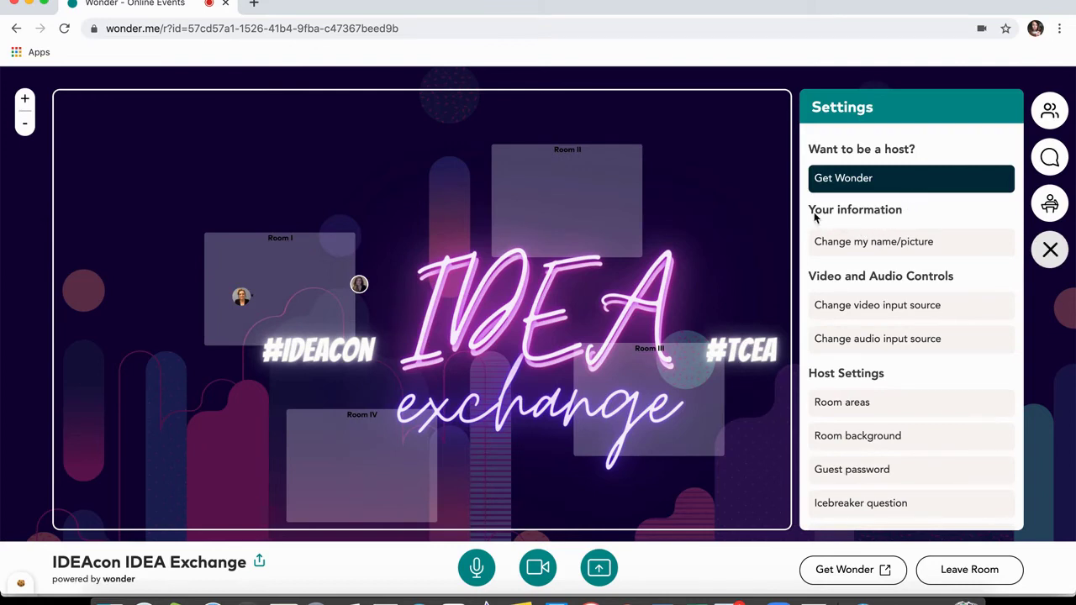
click(870, 242)
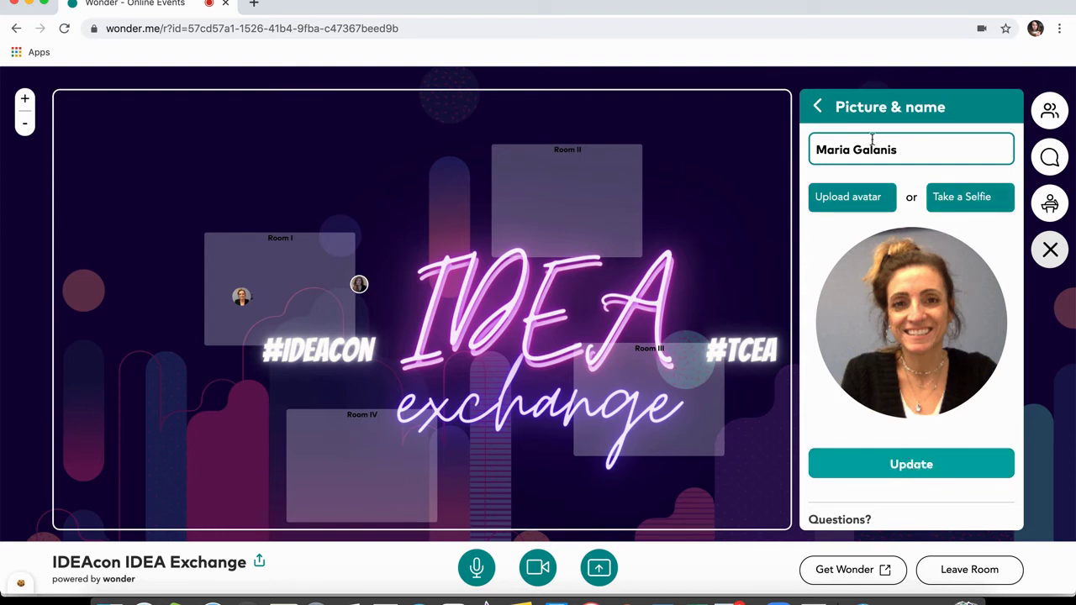
click(817, 107)
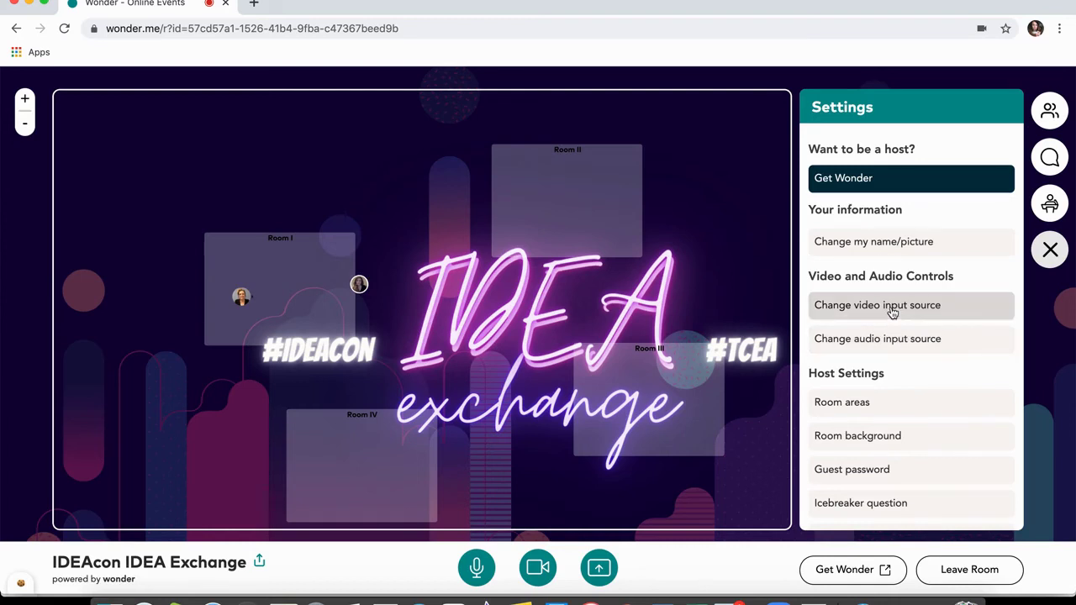
click(1050, 250)
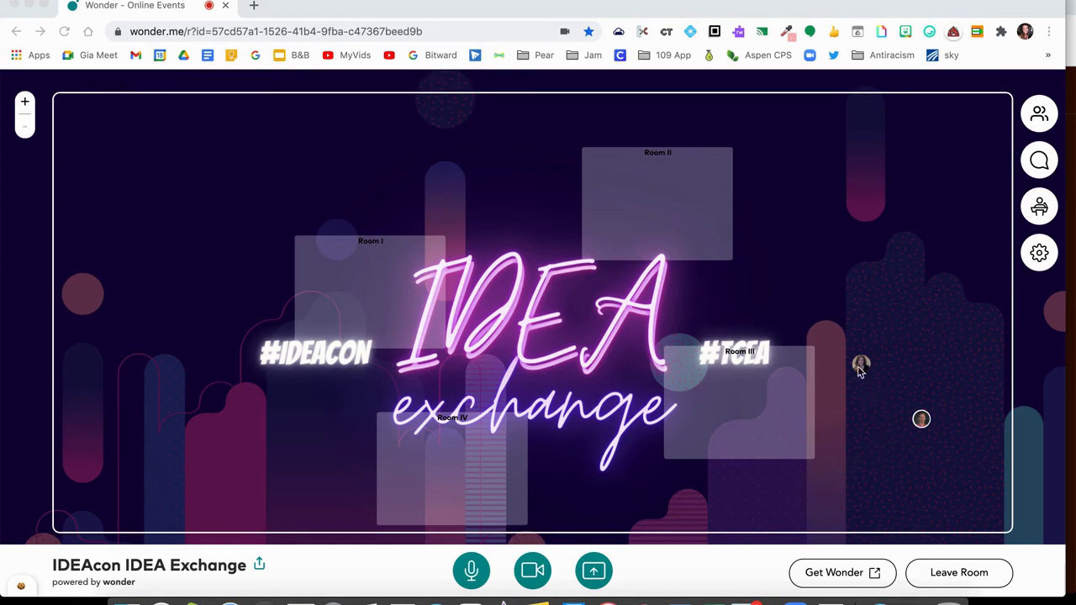
View the other participant's profile card, then walk your avatar right beside theirs.
click(922, 420)
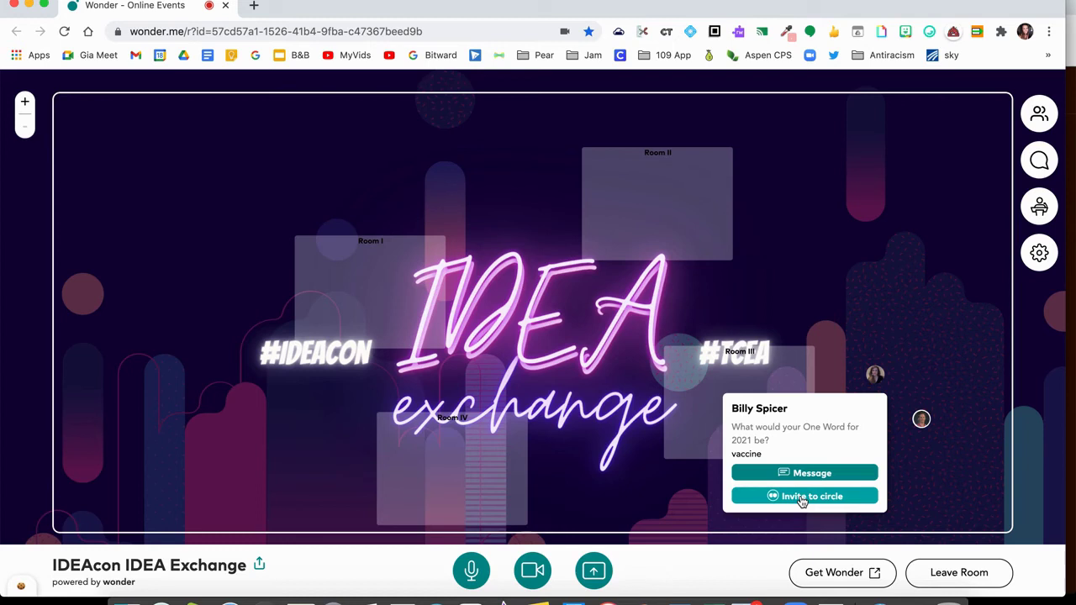
click(913, 340)
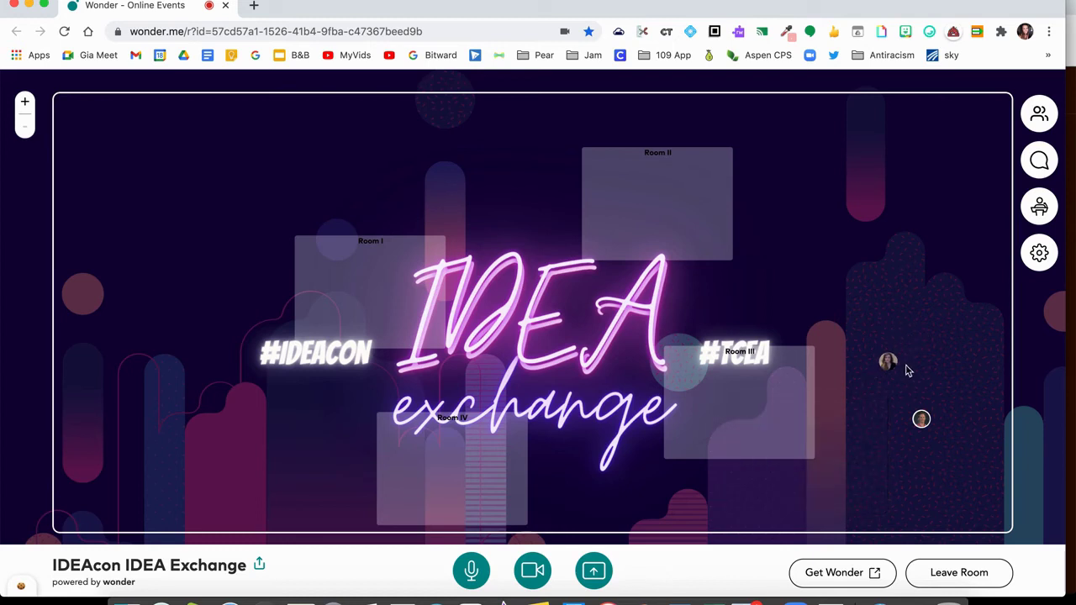
click(907, 392)
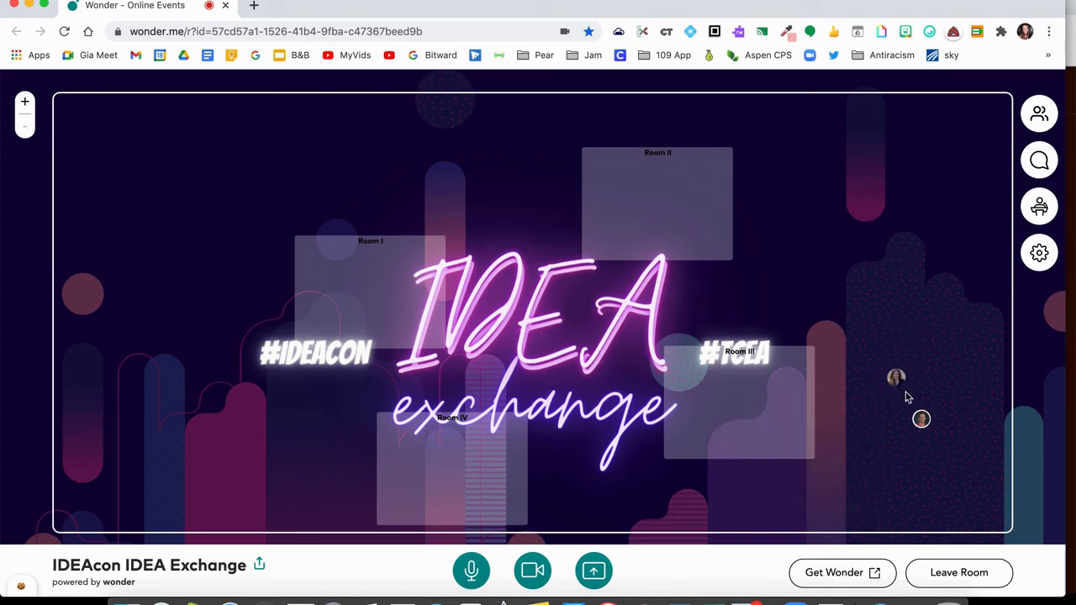
click(908, 400)
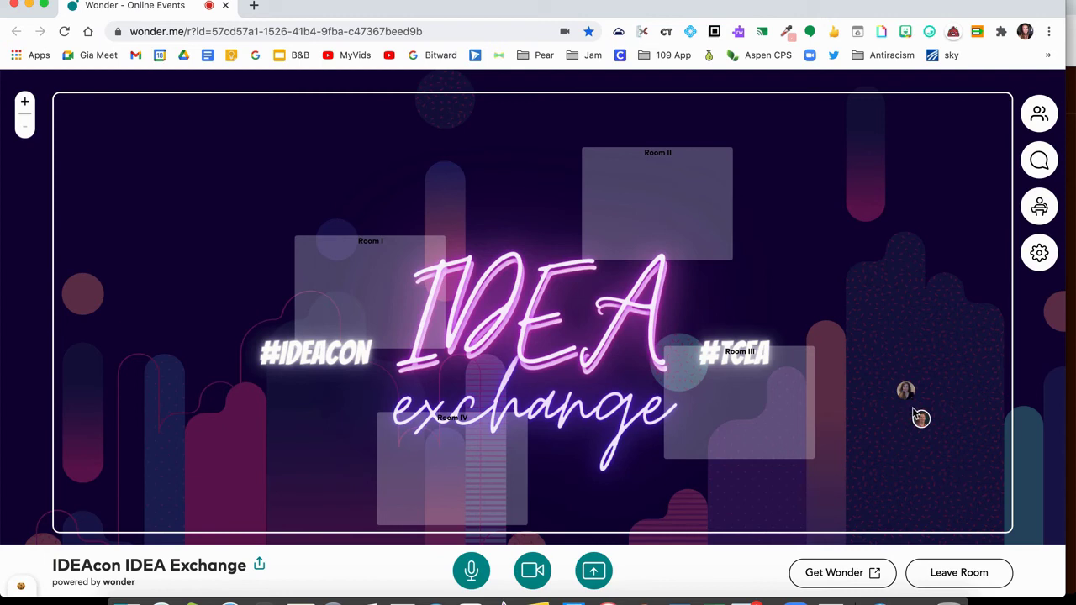
Click the other participant's avatar right of Room III to start a video circle.
click(920, 418)
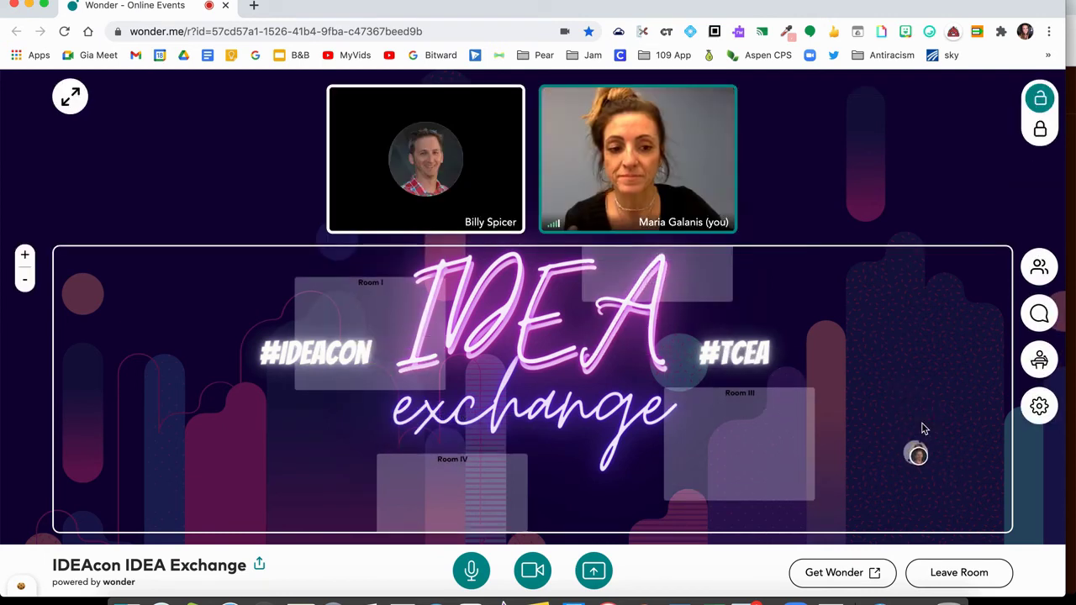